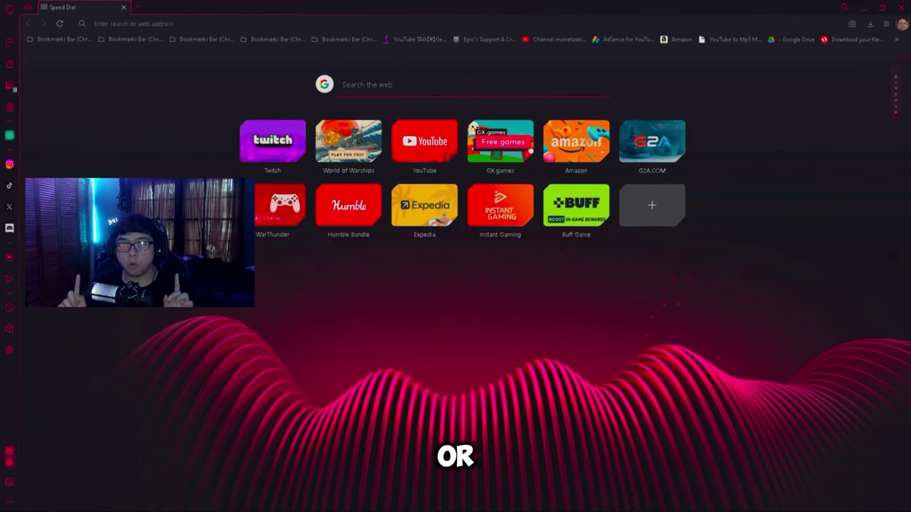
- Search the web for "nvidia app" and open NVIDIA's official page for the app
click(152, 25)
text(nvidi)
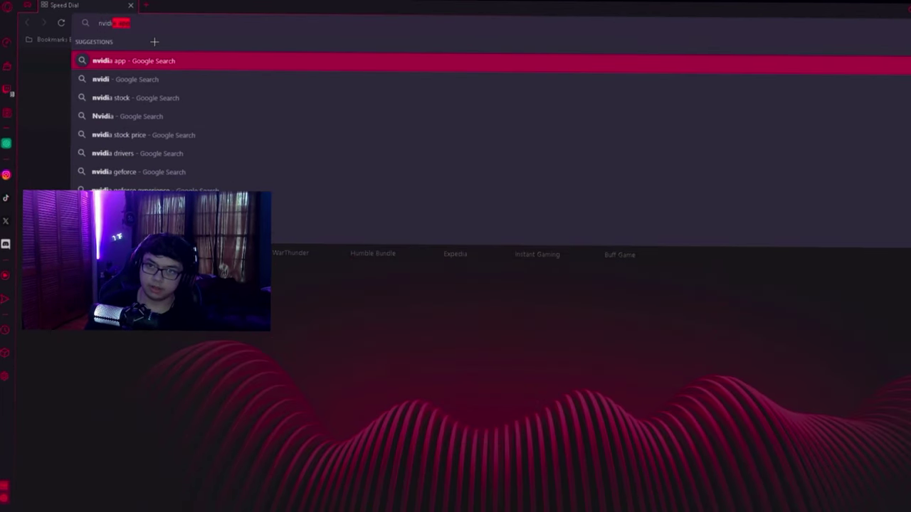
text(a app)
key(Return)
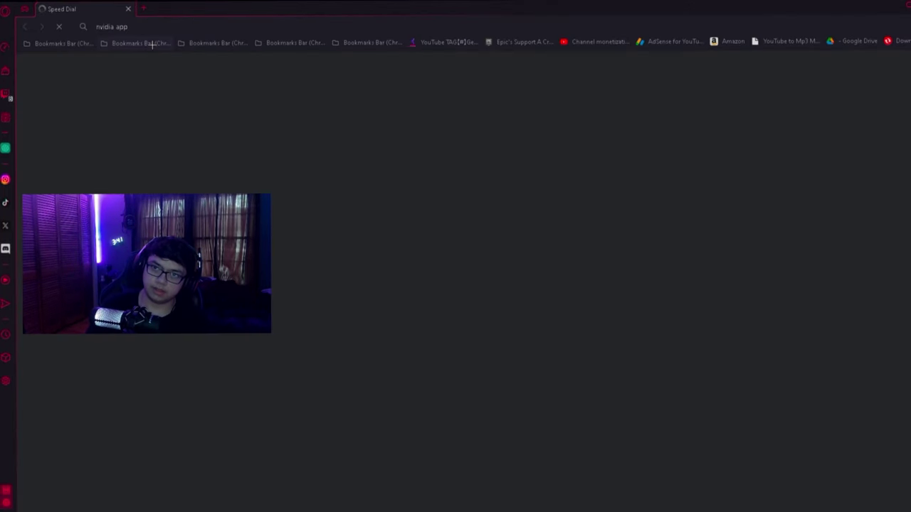
click(291, 187)
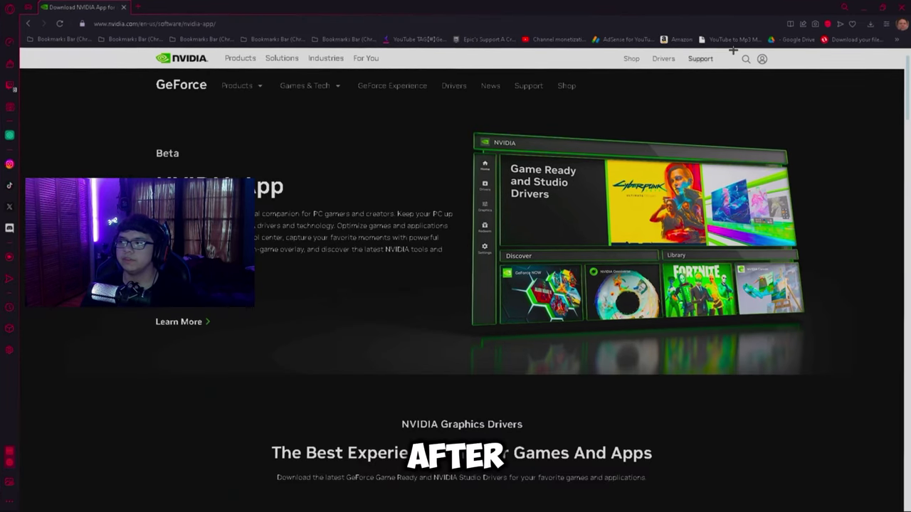
- Run the downloaded NVIDIA_app_beta_v10.0.0.535.exe installer and allow it to make changes to the device
click(873, 26)
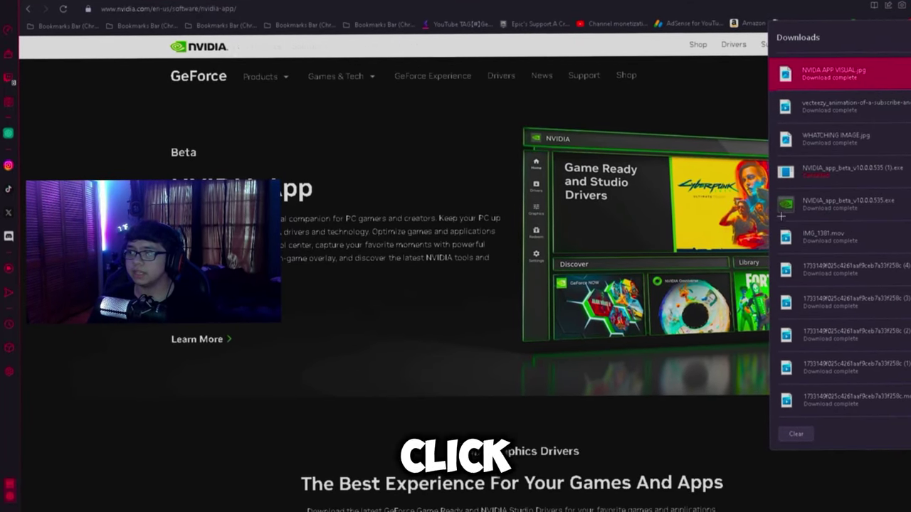
click(861, 211)
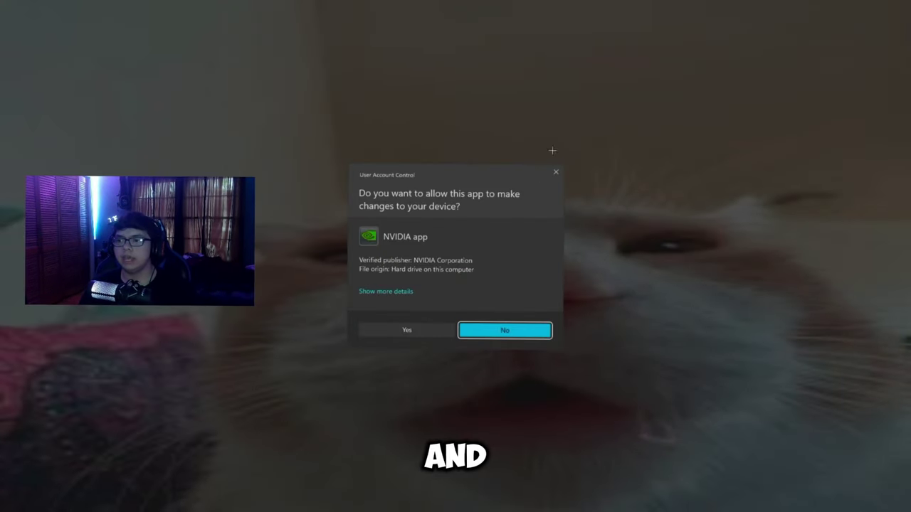
click(406, 331)
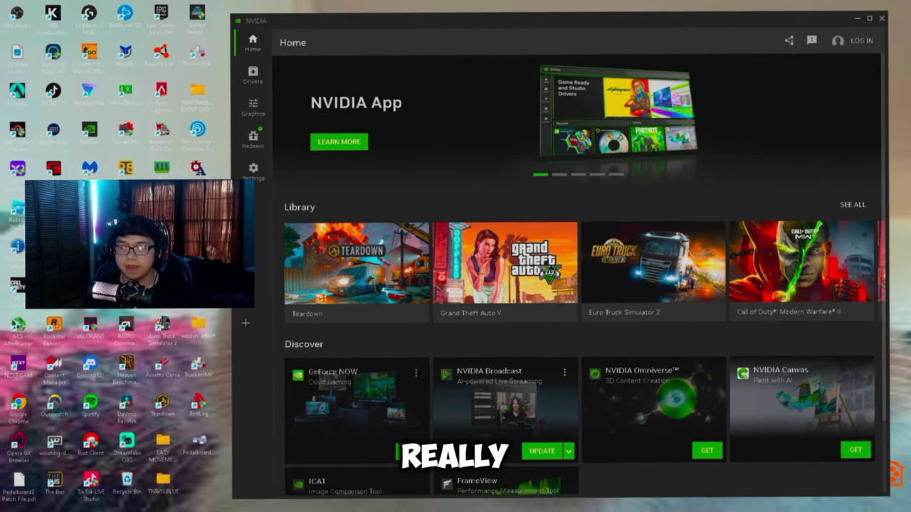
- Look over the Library and Discover sections on the NVIDIA app's Home page
scroll(494, 364, down, 2)
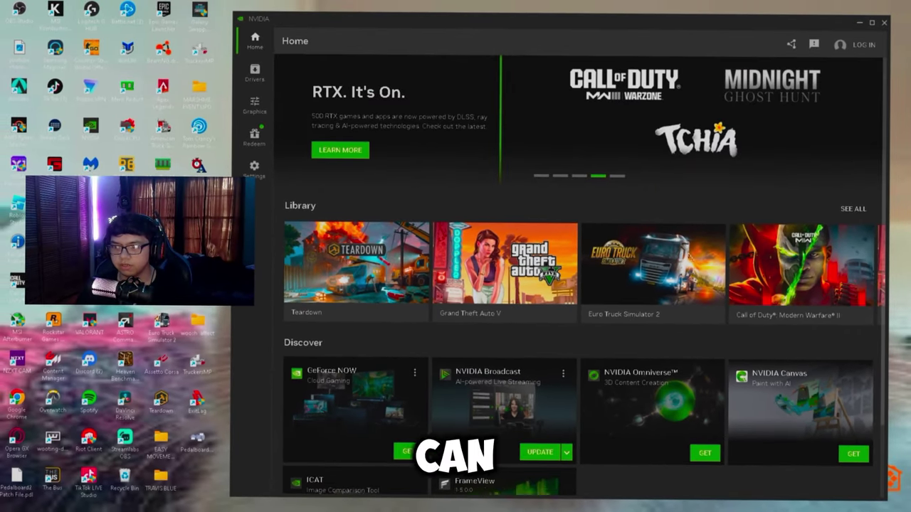
scroll(496, 241, down, 2)
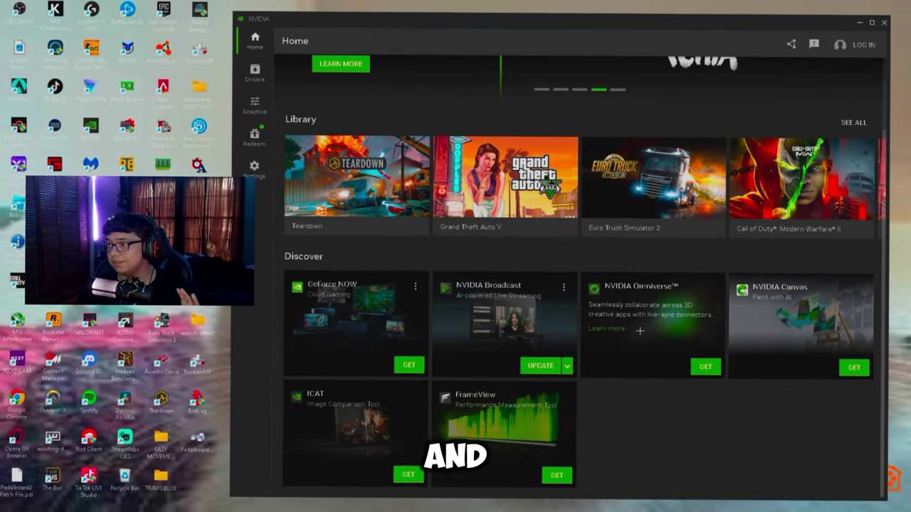
scroll(607, 321, up, 2)
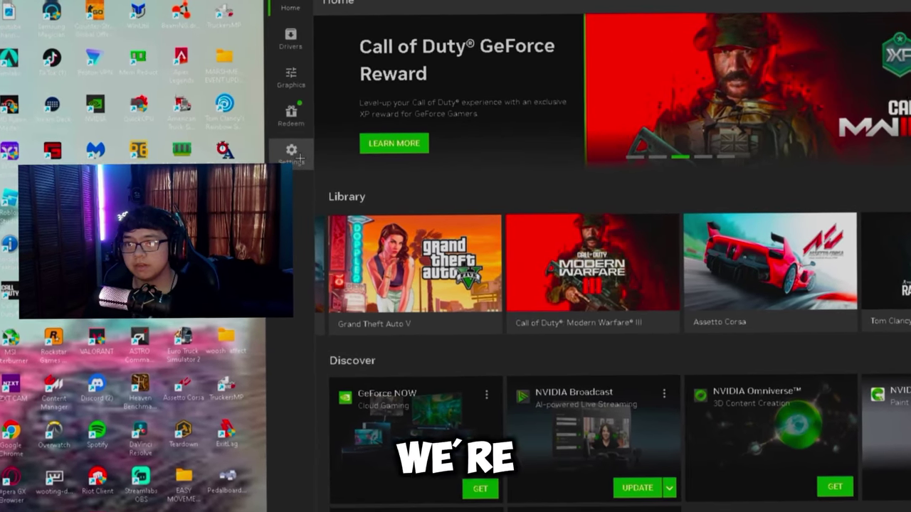
- Review the app's System, Notifications and About settings, including the overlay, driver download and privacy options
click(255, 171)
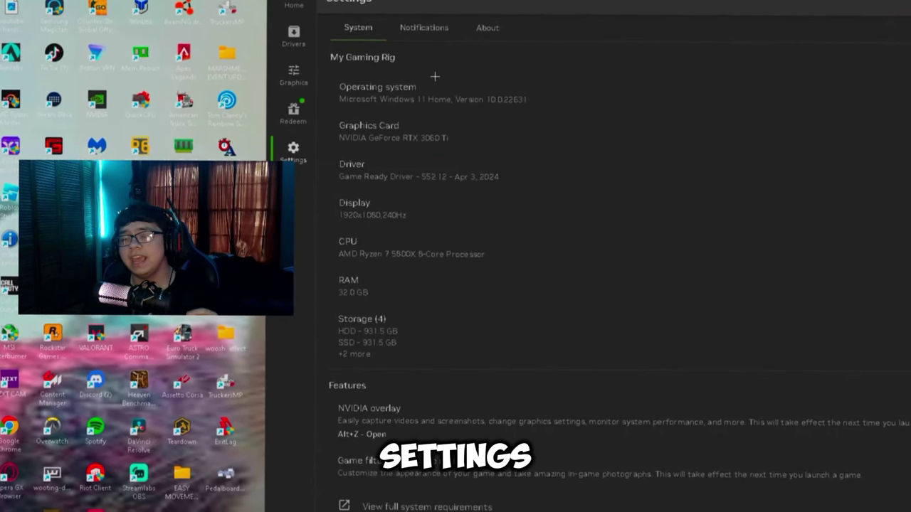
scroll(493, 112, down, 3)
scroll(575, 176, up, 3)
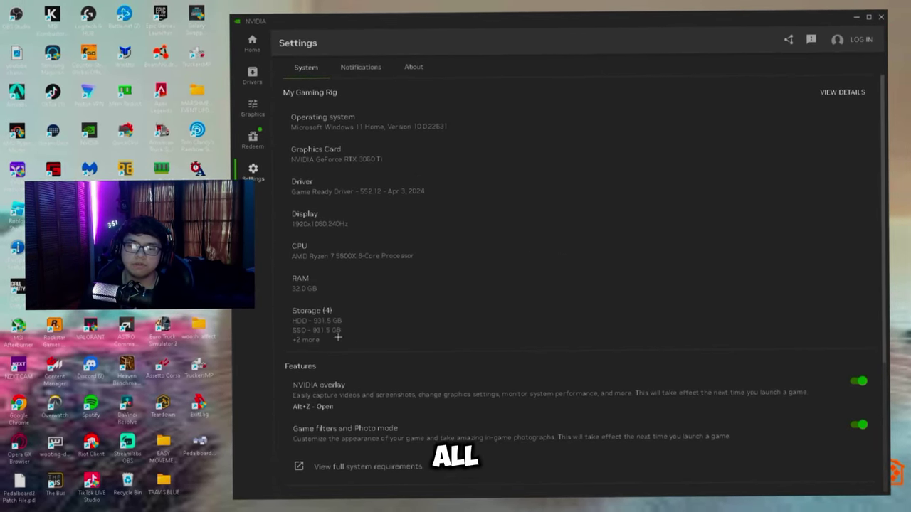
scroll(363, 221, down, 3)
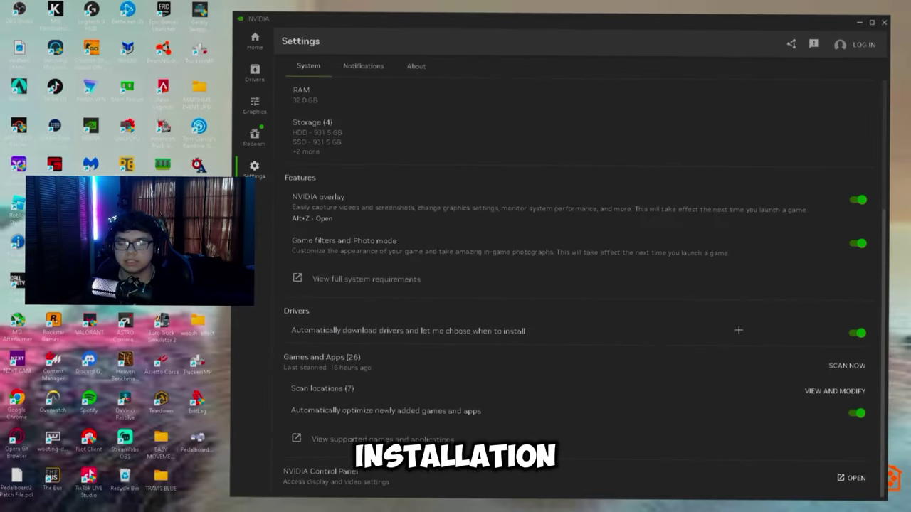
click(477, 29)
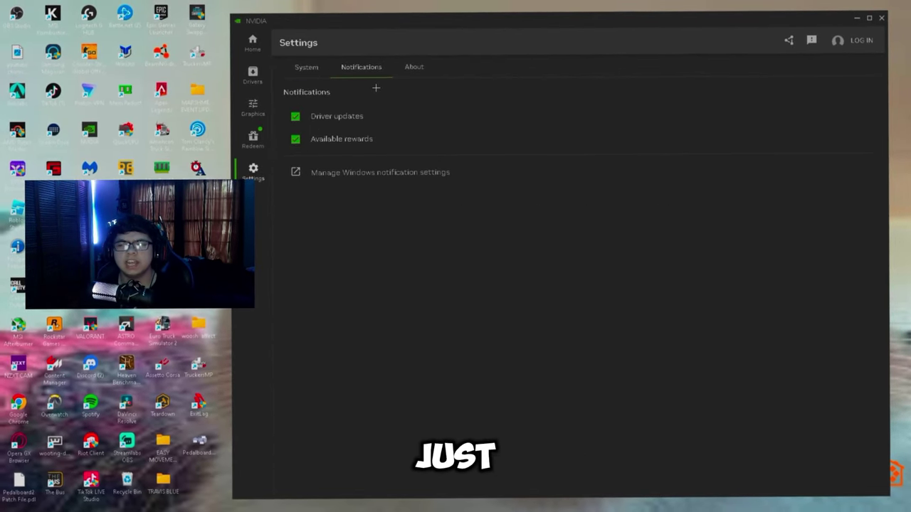
click(414, 68)
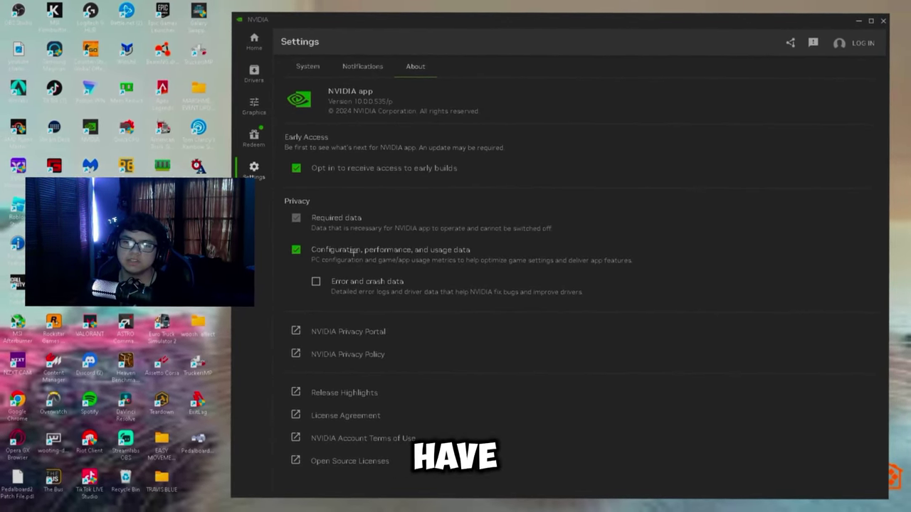
- Look through the Redeem, Graphics and Drivers pages and view the available driver type choices
click(246, 139)
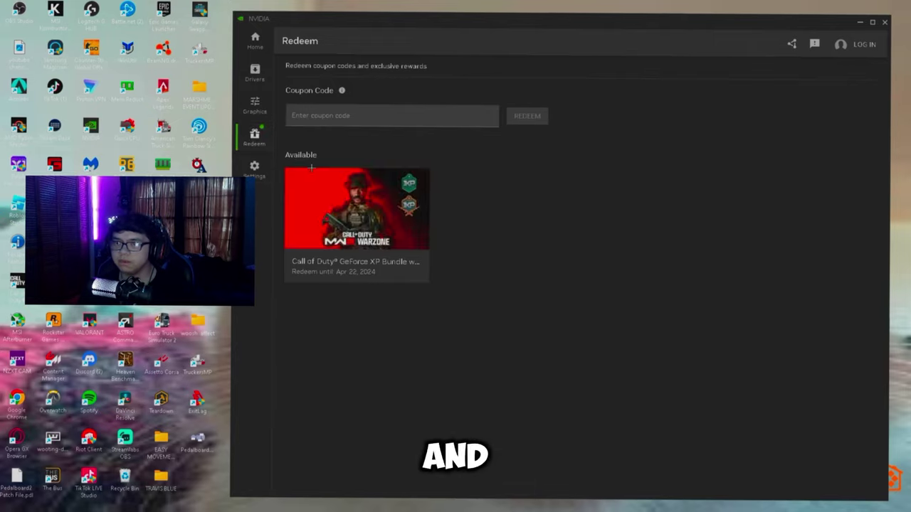
click(283, 76)
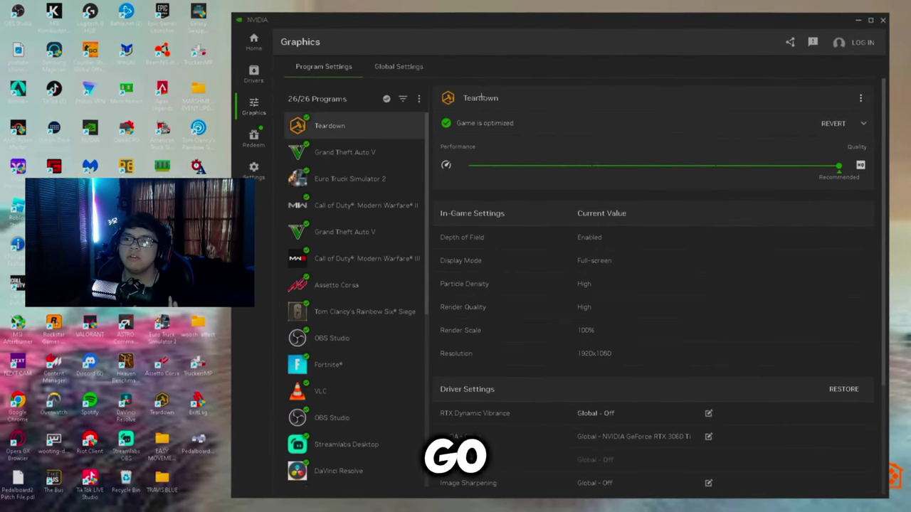
click(267, 75)
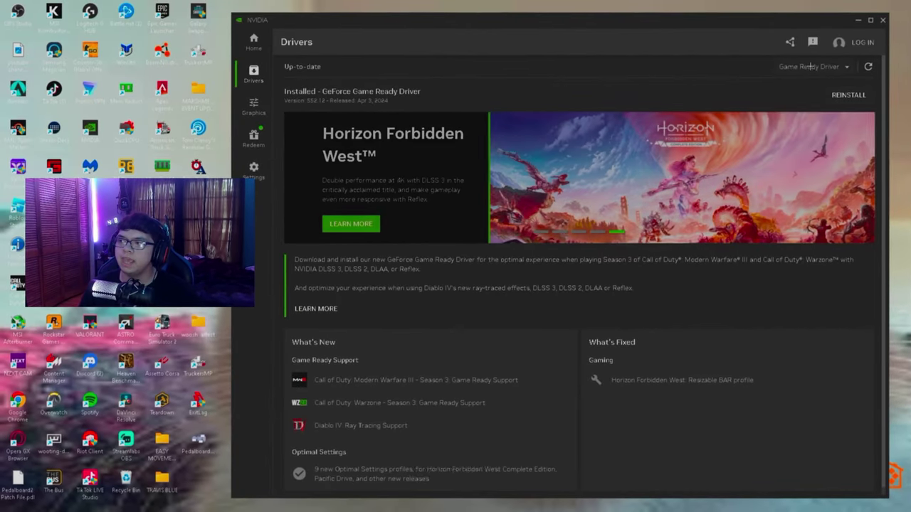
click(809, 66)
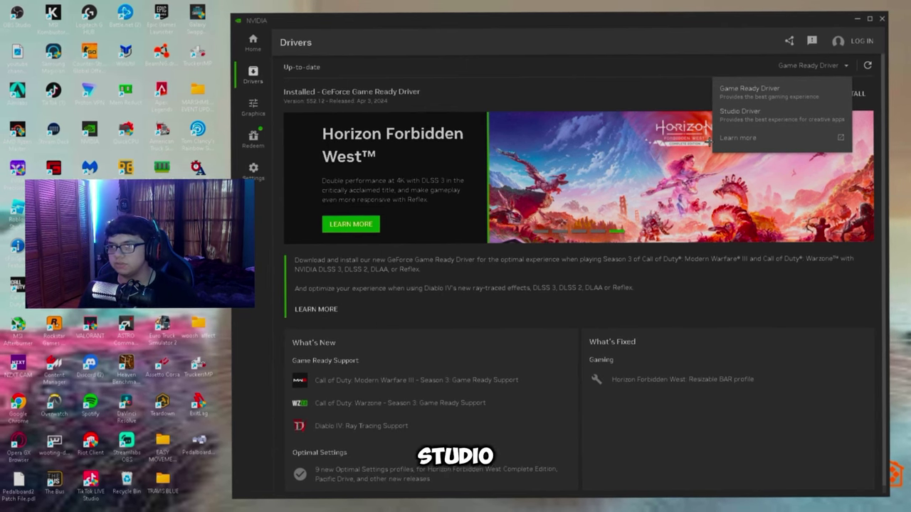
- Set Fortnite's optimization level in the graphics program settings fully to Performance and check the preview values
click(252, 109)
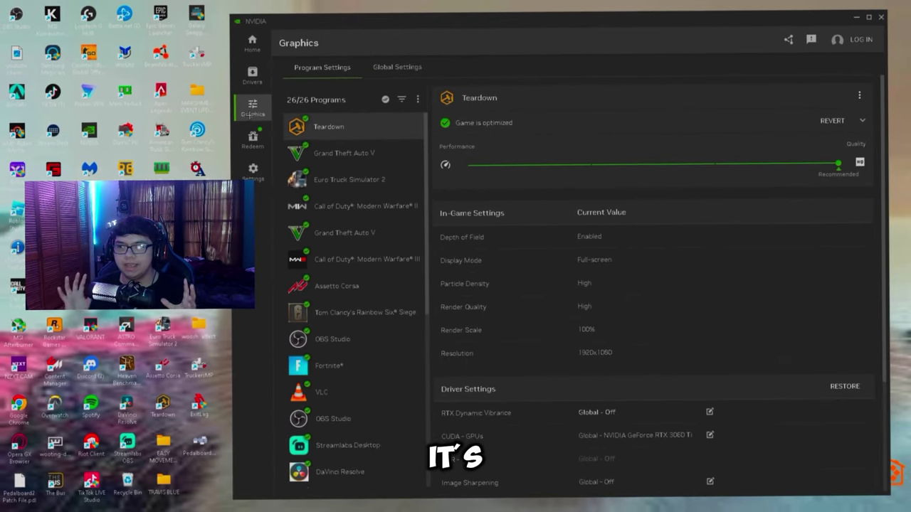
click(334, 365)
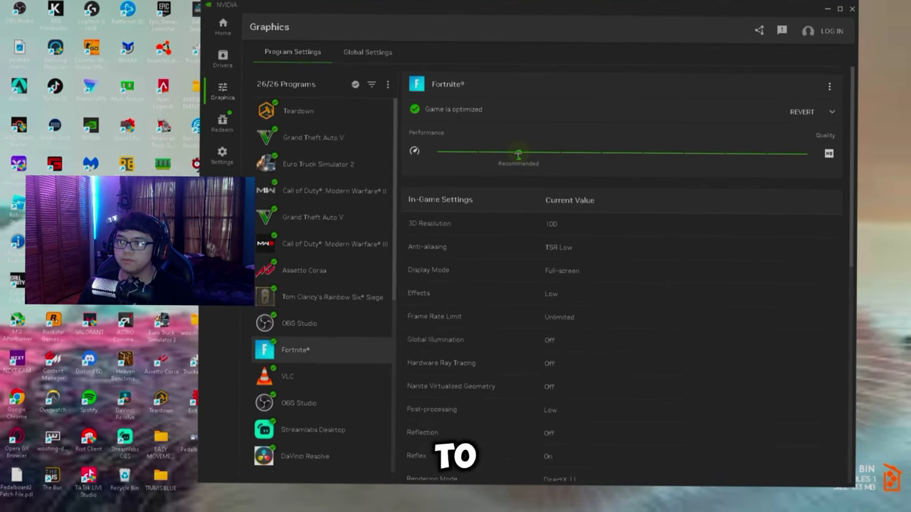
drag(402, 164, 402, 165)
scroll(629, 171, down, 5)
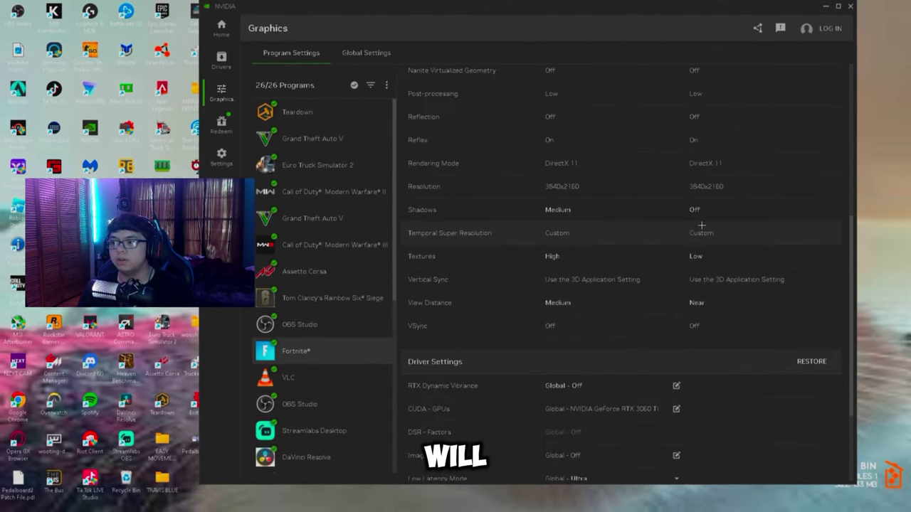
scroll(716, 320, up, 5)
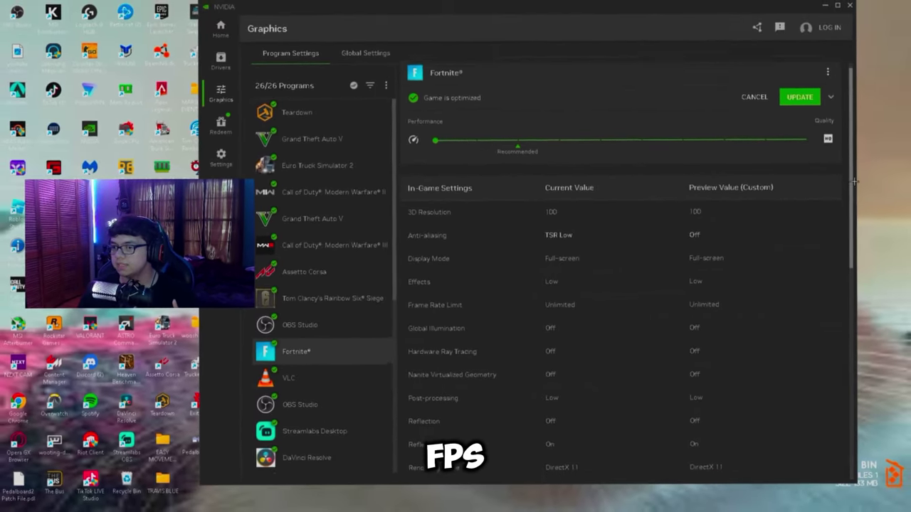
- Set Fortnite's resolution to 1920x1080 in its optimization options
scroll(774, 262, down, 10)
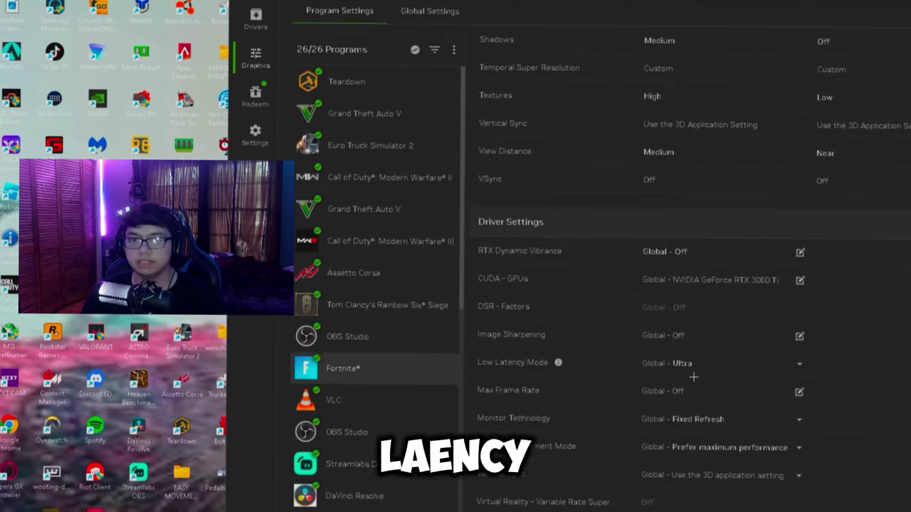
scroll(693, 399, up, 10)
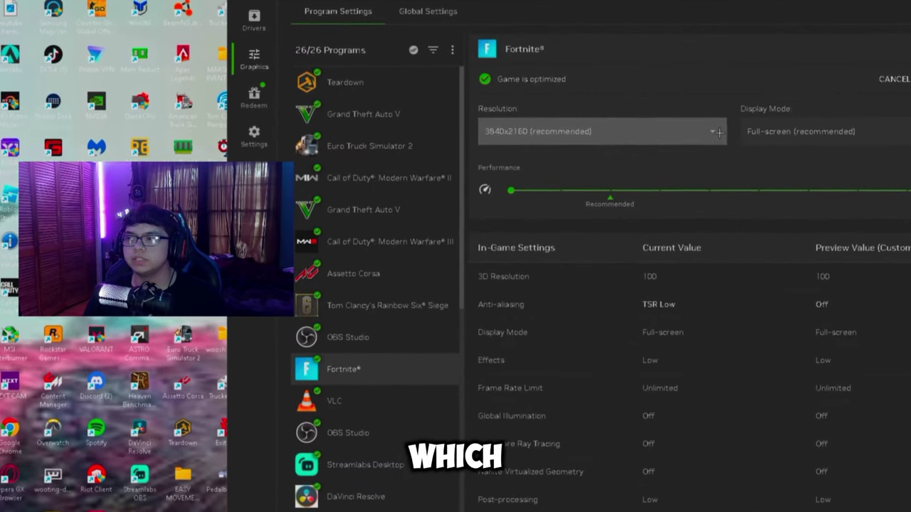
click(719, 132)
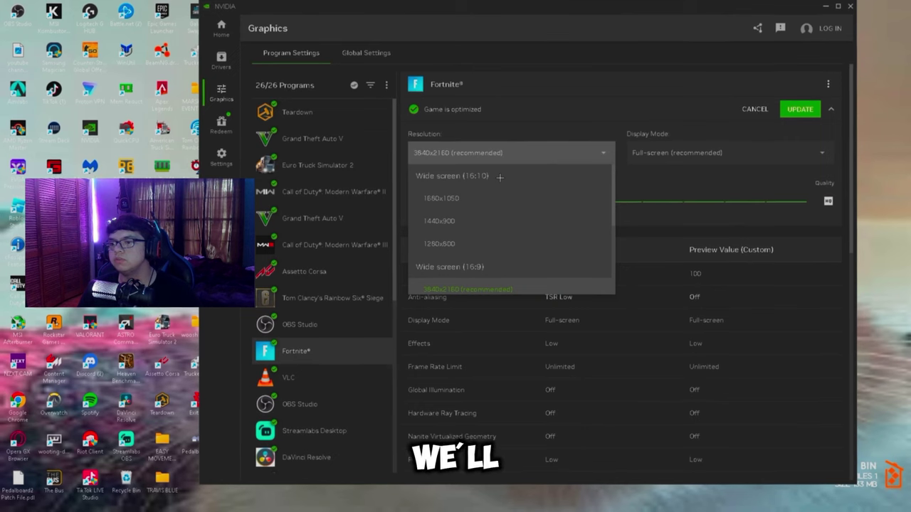
scroll(499, 177, down, 2)
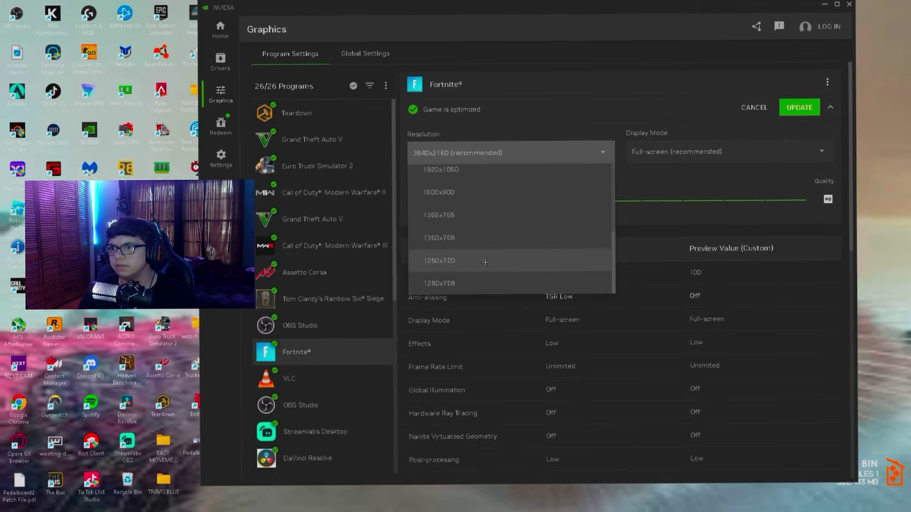
scroll(491, 175, up, 2)
scroll(469, 172, down, 2)
click(469, 173)
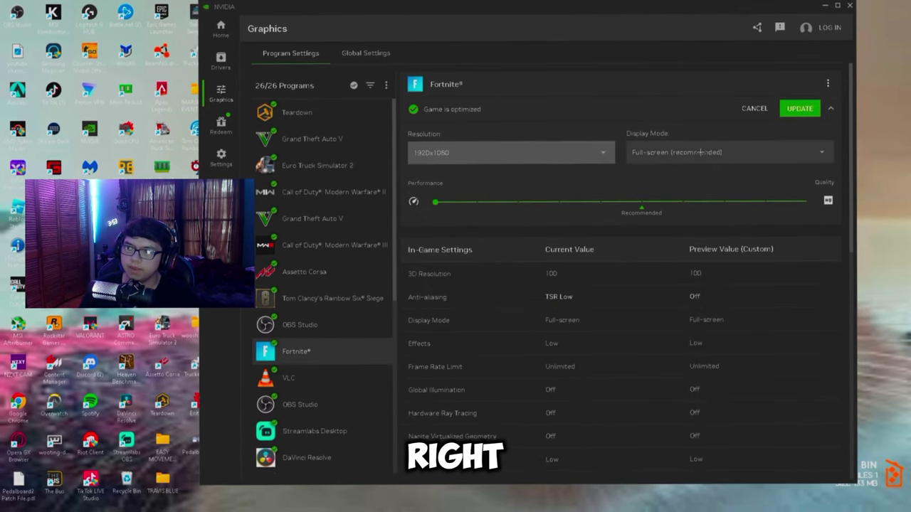
- Compare Fortnite's current and preview in-game values and examine its driver settings, such as Low Latency Mode
scroll(541, 220, down, 2)
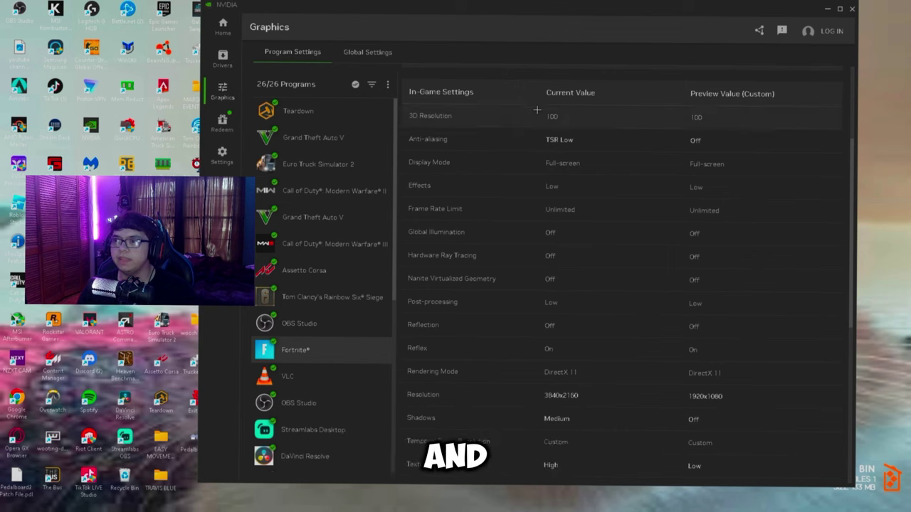
scroll(706, 144, down, 5)
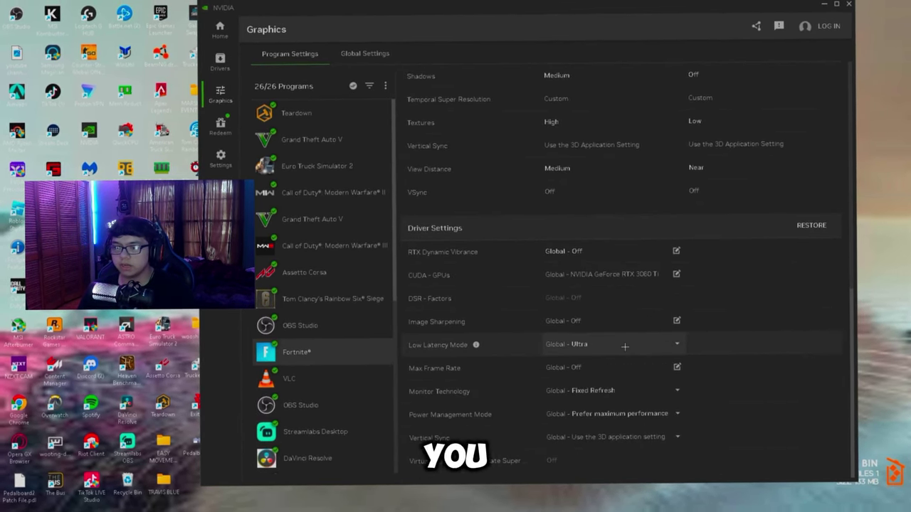
scroll(624, 347, up, 7)
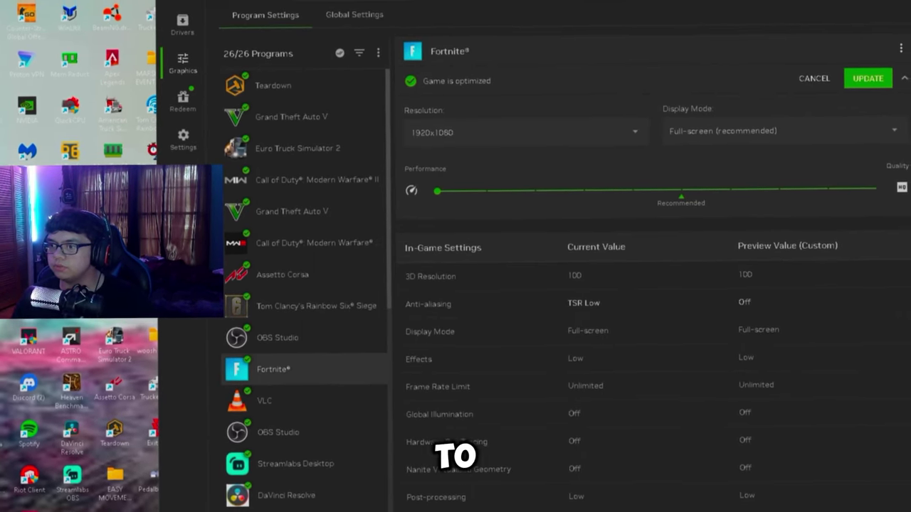
scroll(690, 300, down, 5)
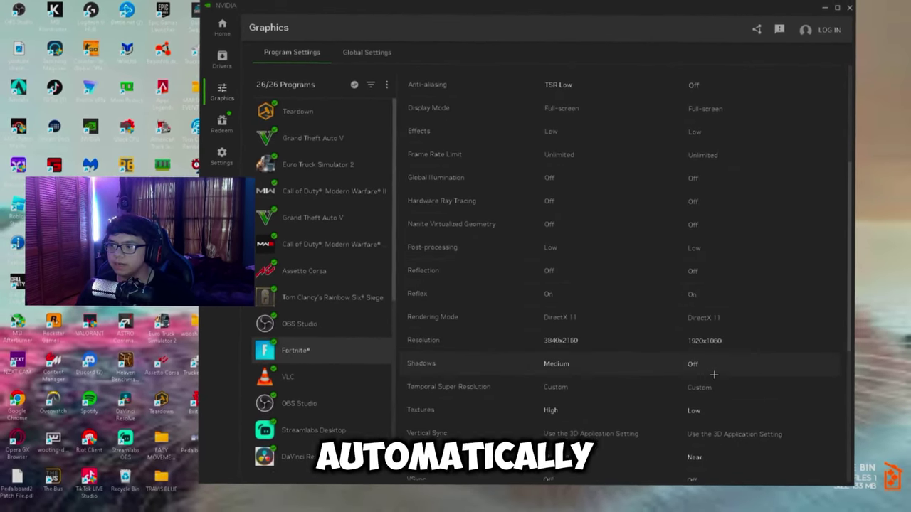
scroll(712, 376, down, 5)
scroll(705, 419, up, 10)
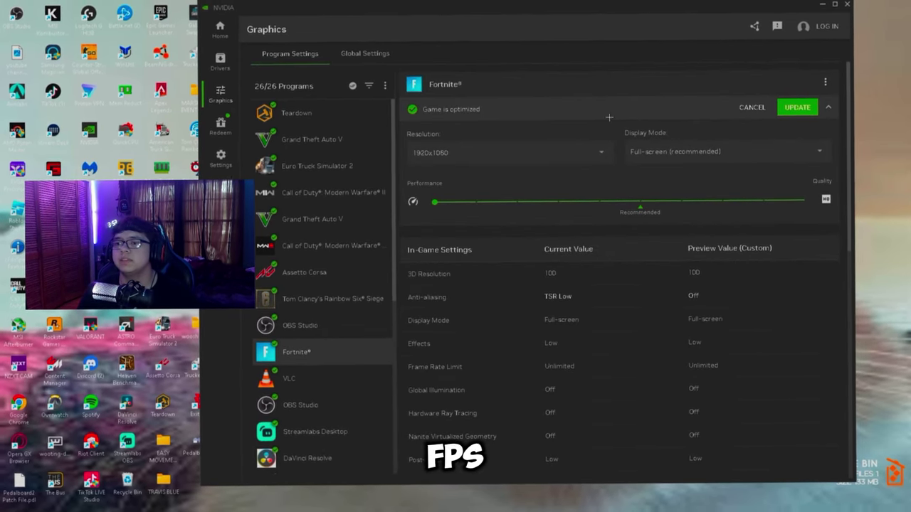
- Open the global graphics settings and view the RTX Dynamic Vibrance options without changing them
click(365, 52)
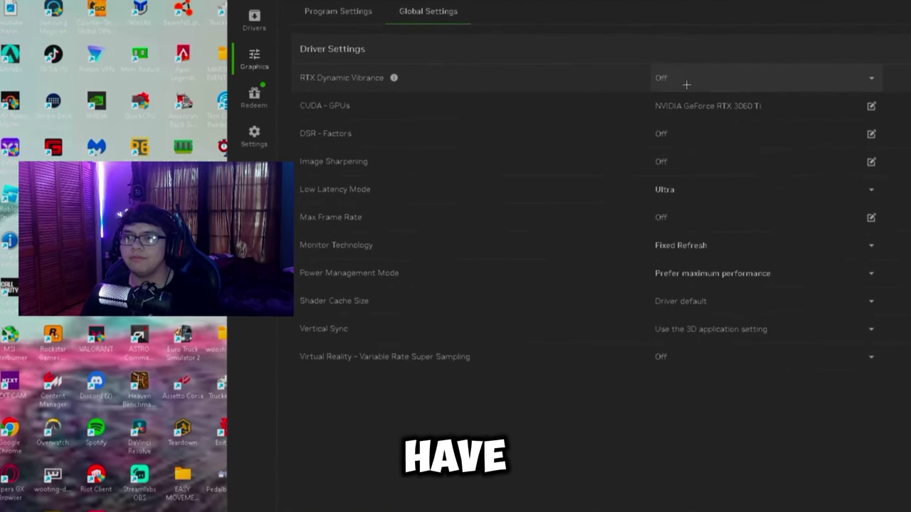
click(687, 85)
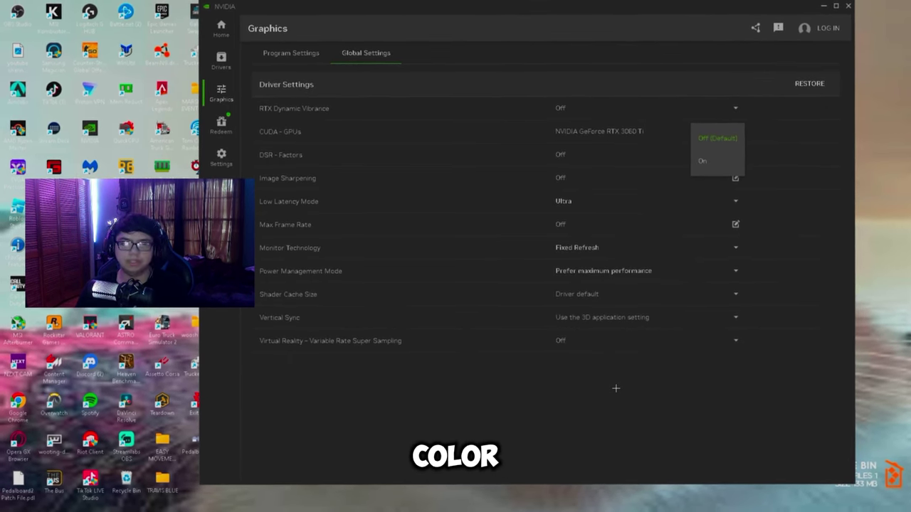
click(650, 416)
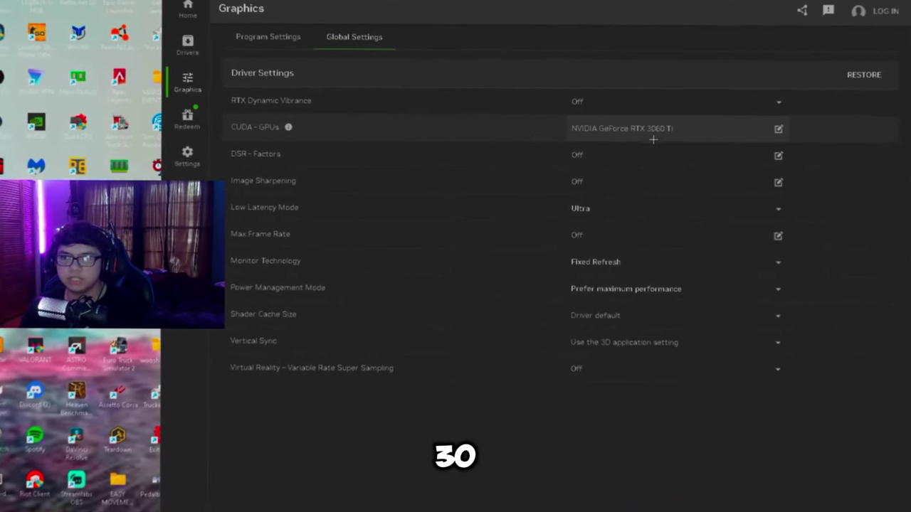
- Check the Image Sharpening options and the available Low Latency Mode choices in the global driver settings
click(577, 181)
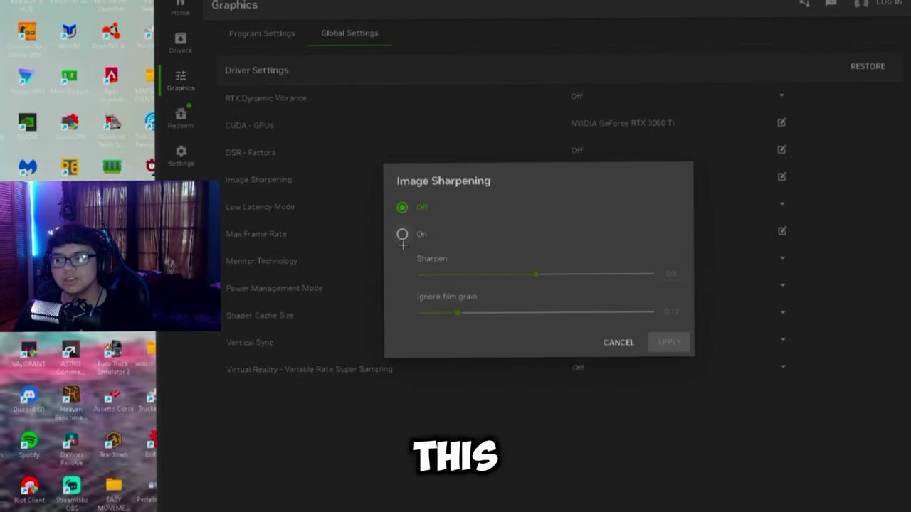
click(619, 342)
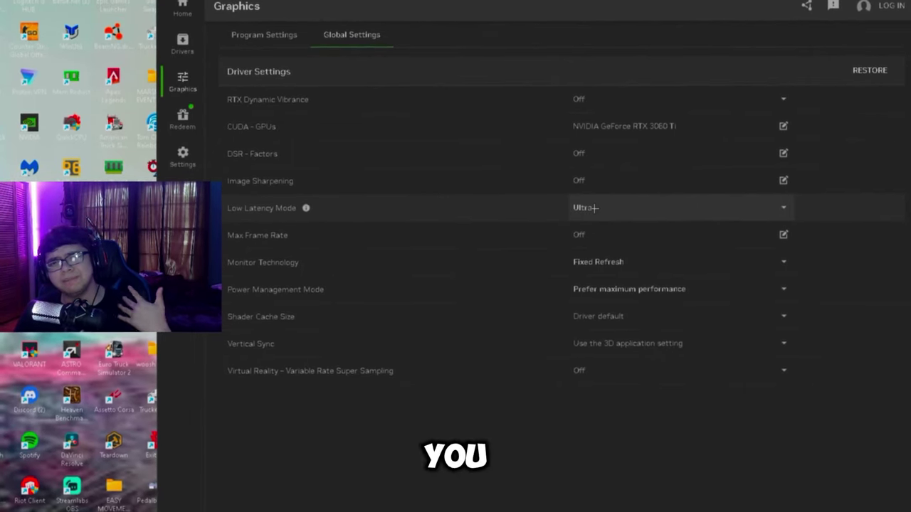
click(783, 207)
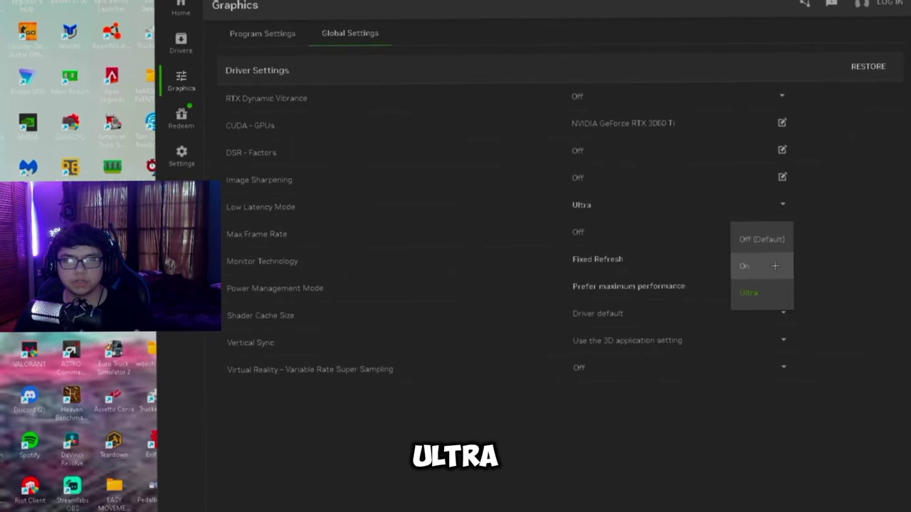
click(522, 438)
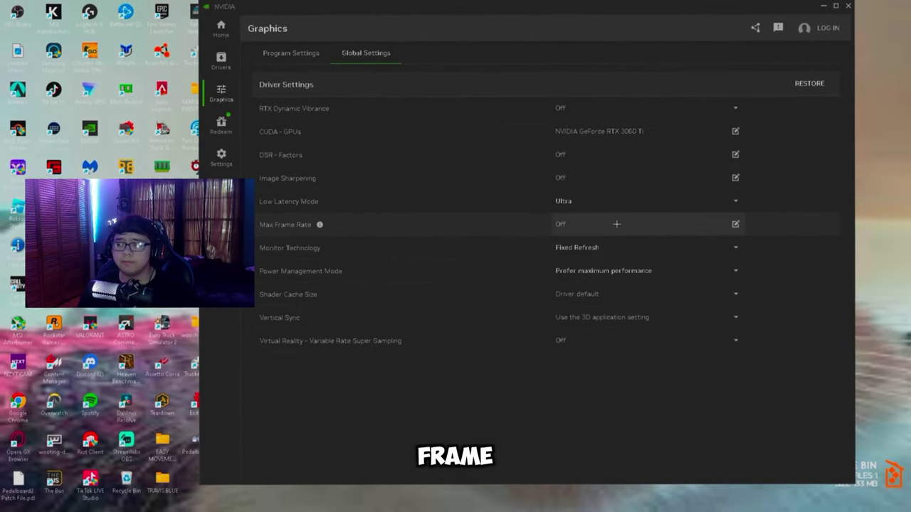
- Review the Max Frame Rate and Monitor Technology options in the global driver settings
click(611, 227)
click(582, 295)
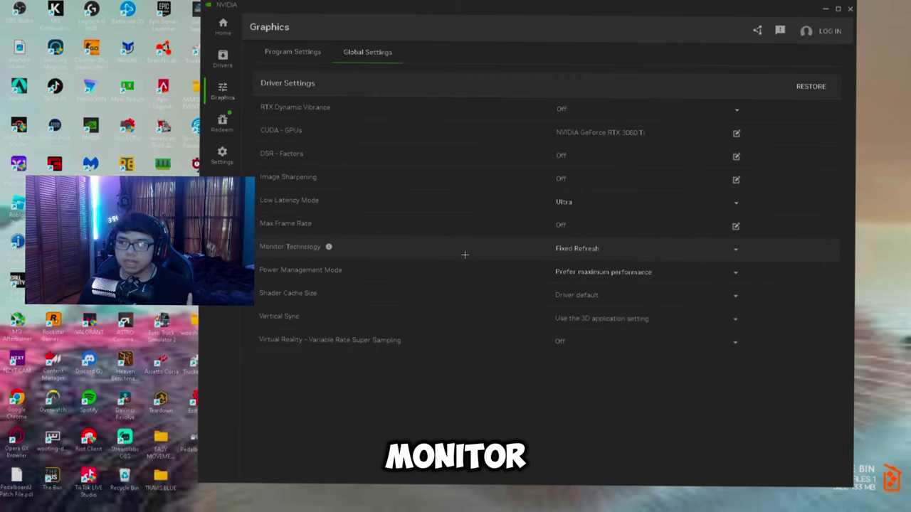
click(564, 253)
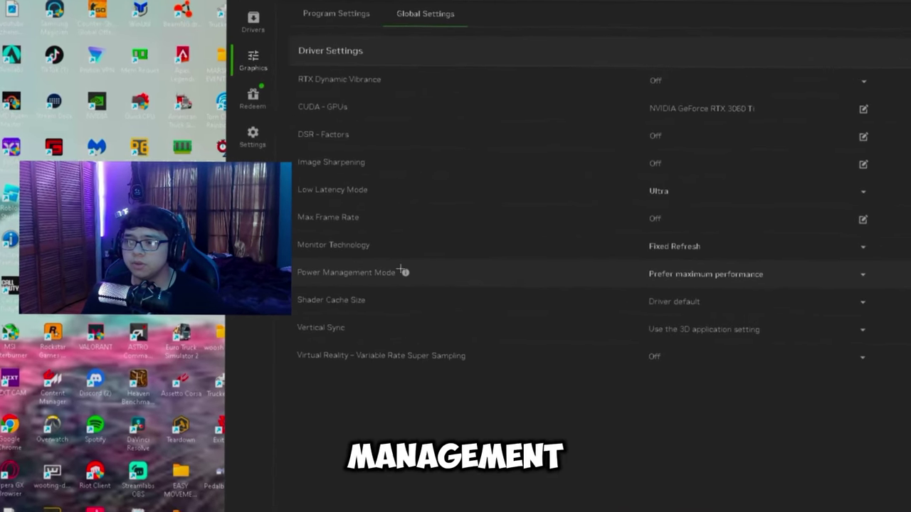
- Select Prefer maximum performance as the global Power Management Mode and view the available Shader Cache Size choices
click(699, 272)
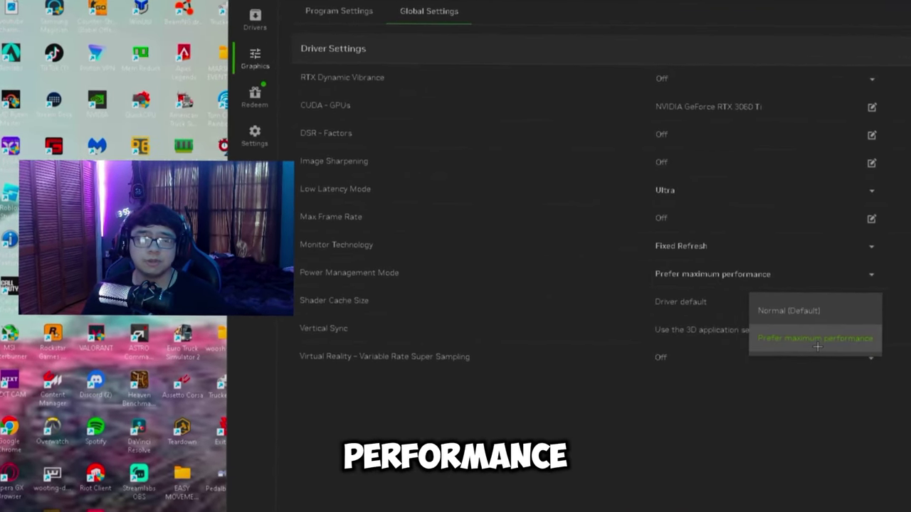
click(817, 341)
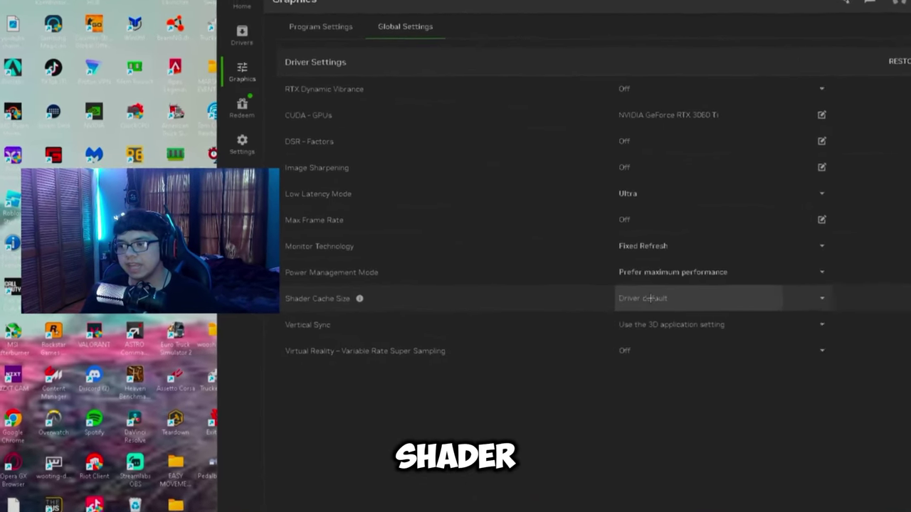
click(614, 295)
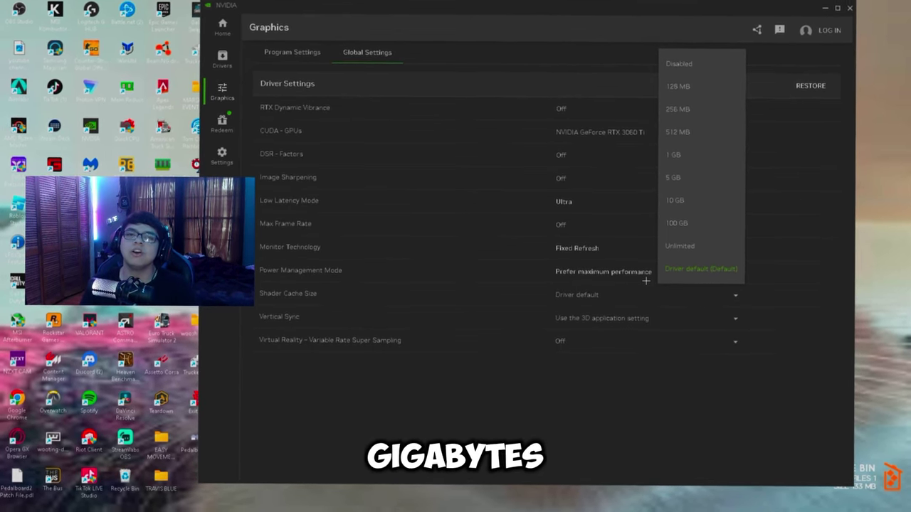
click(477, 427)
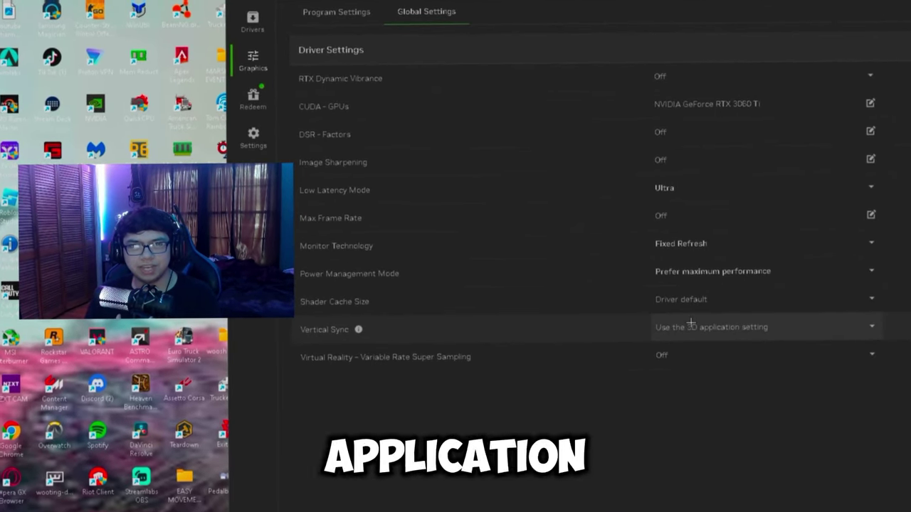